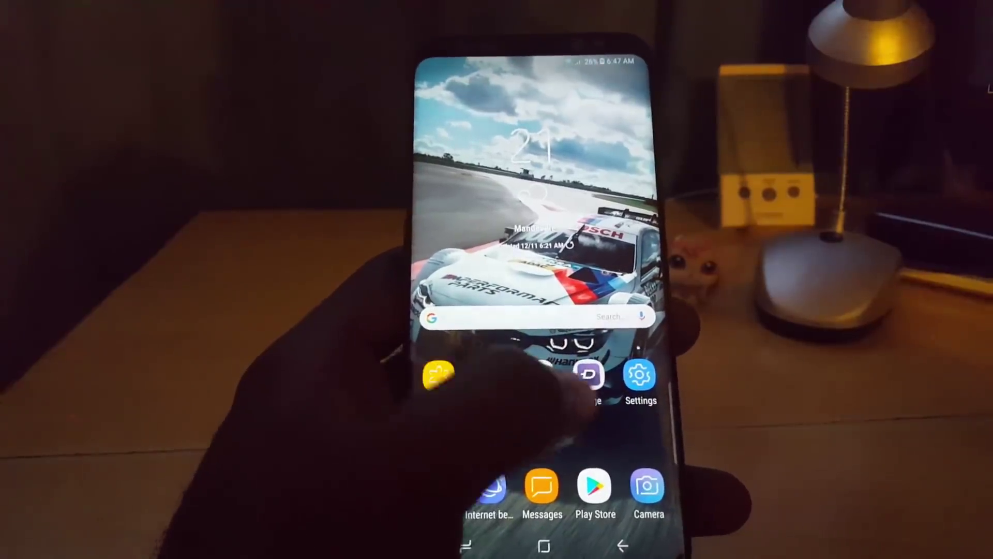
Check Settings for an available software update and return to the home screen.
click(642, 378)
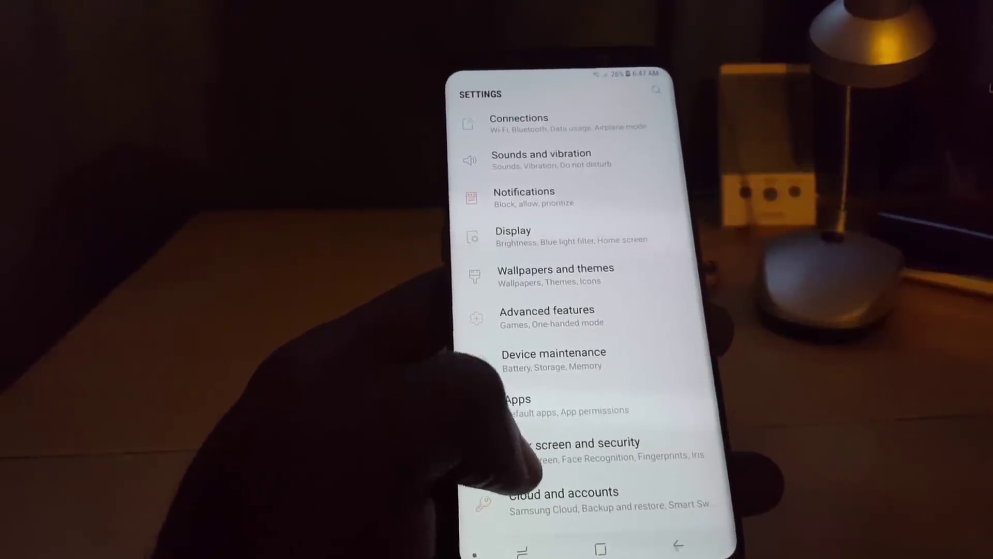
scroll(574, 350, down, 5)
click(537, 376)
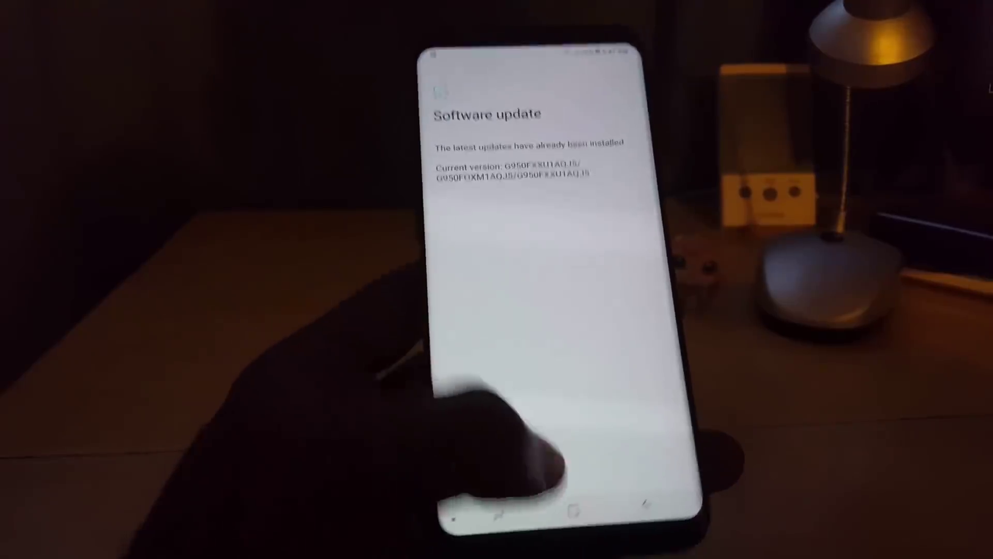
click(579, 512)
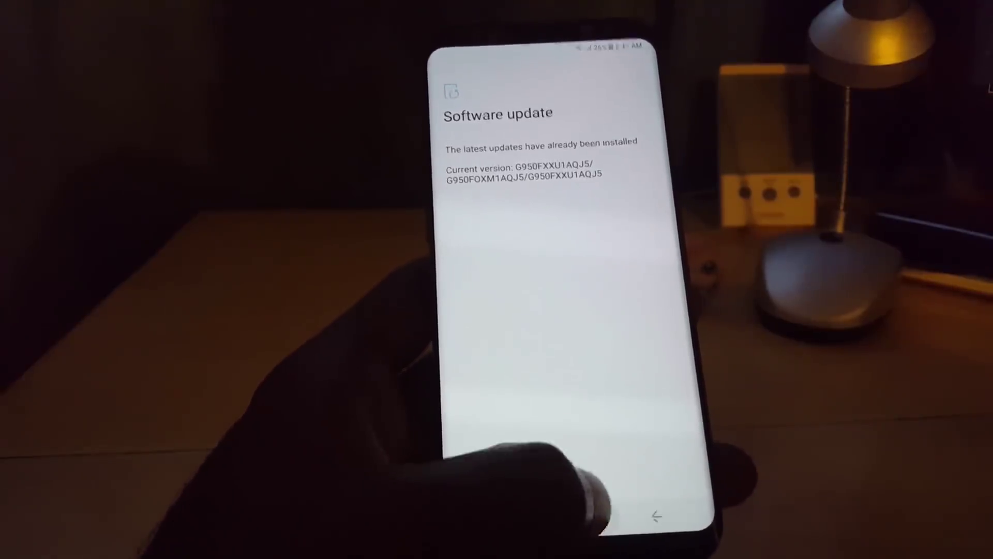
click(578, 516)
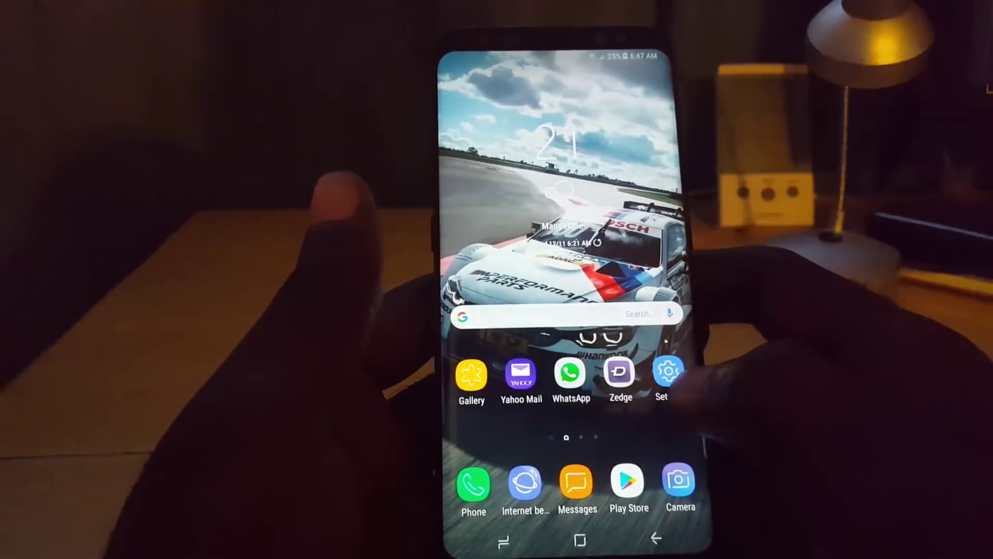
Clear Facebook's 6.03 MB cache under Settings > Apps > Facebook > Storage.
click(670, 373)
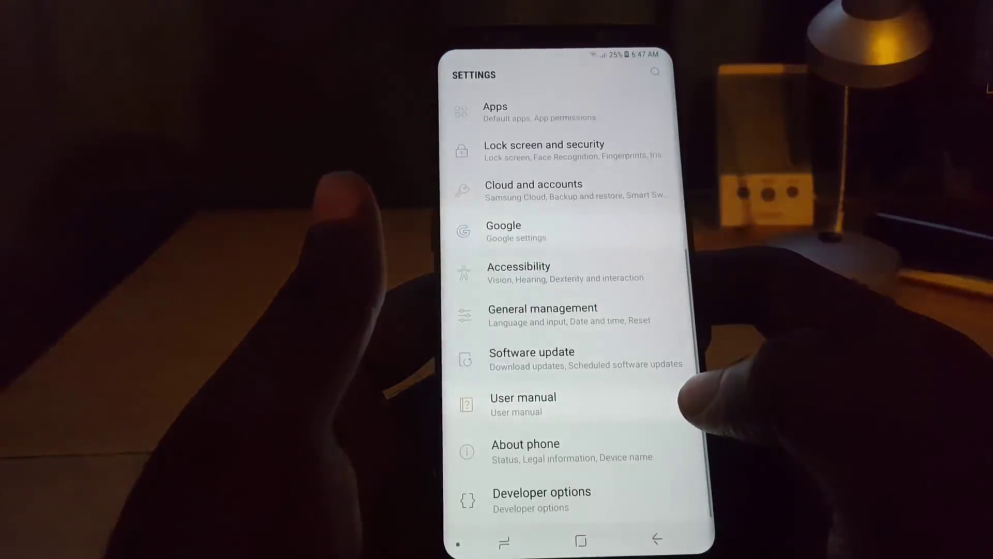
scroll(497, 311, up, 5)
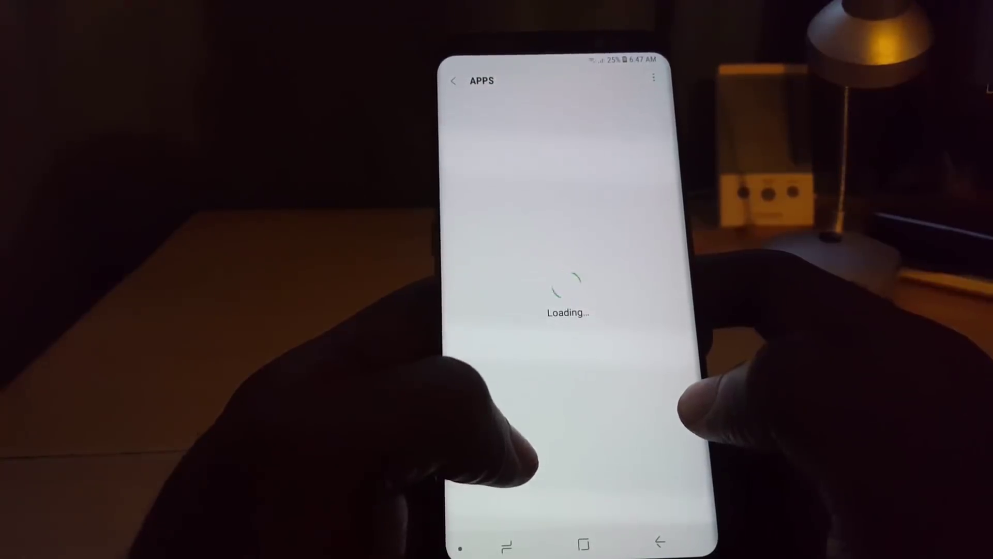
scroll(559, 311, down, 1)
scroll(558, 311, down, 5)
scroll(559, 311, down, 5)
scroll(558, 311, down, 5)
scroll(559, 310, down, 2)
scroll(559, 311, up, 2)
scroll(558, 311, up, 1)
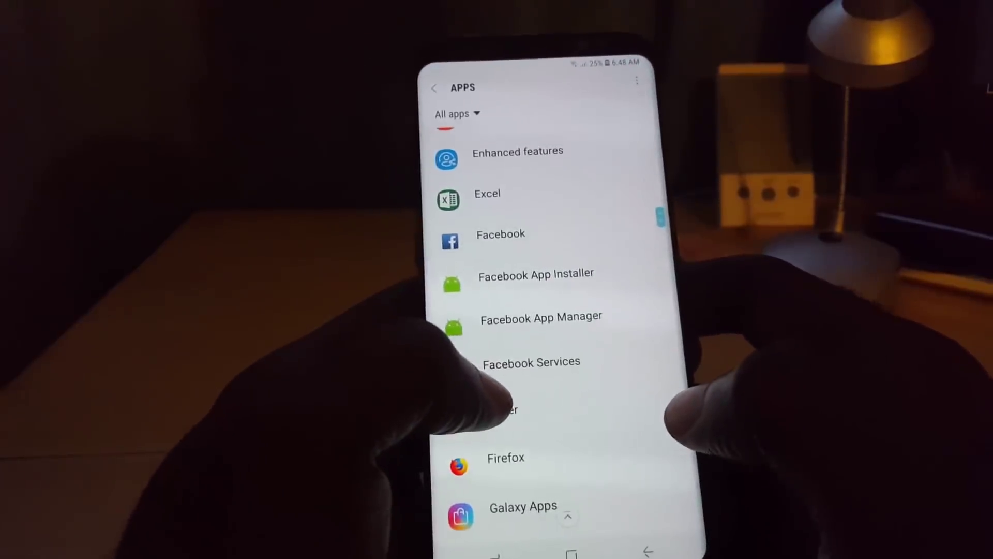
click(501, 236)
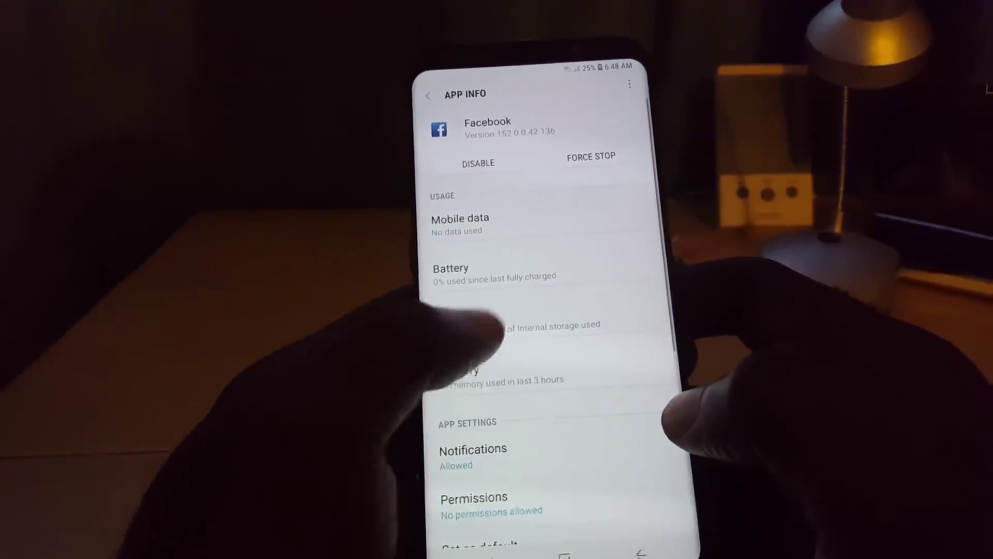
click(467, 319)
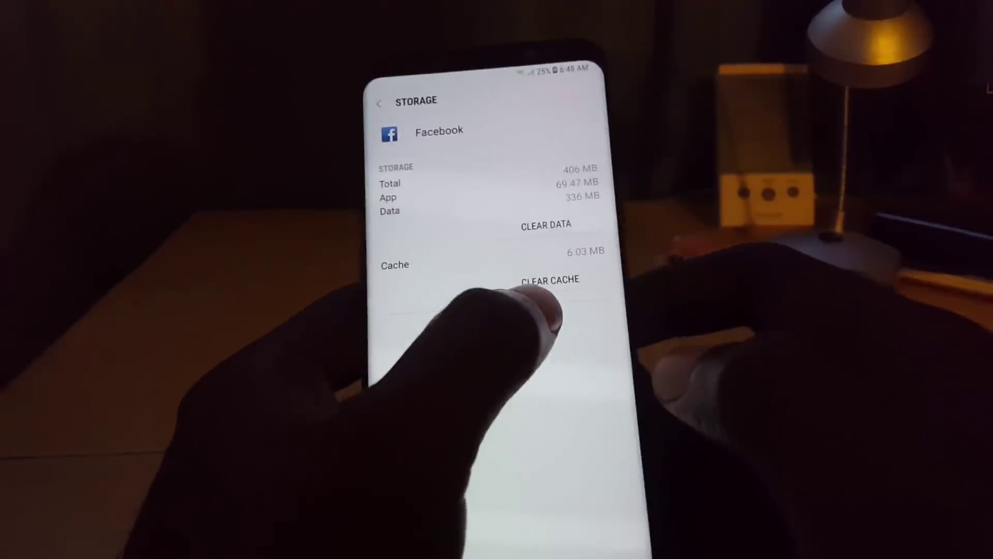
click(550, 281)
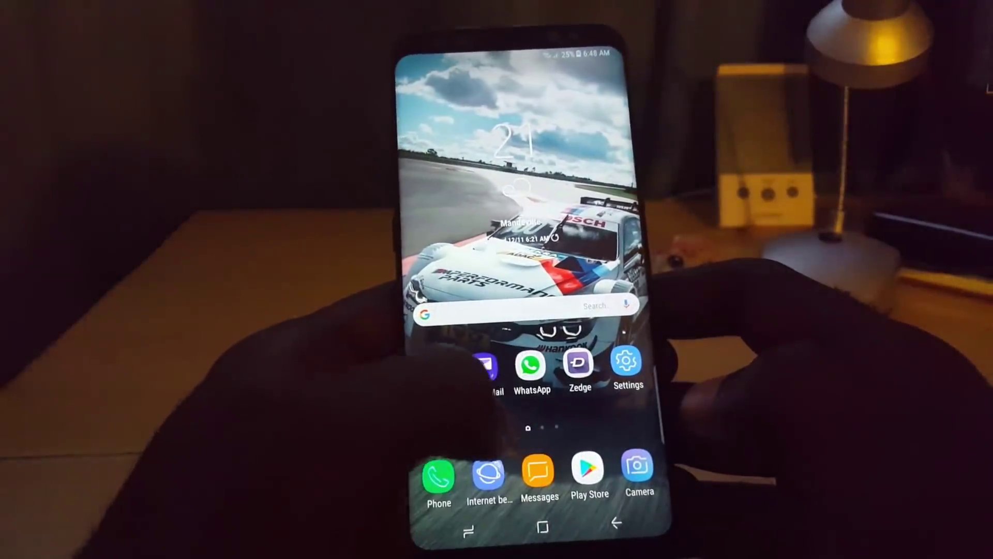
drag(535, 435, 536, 233)
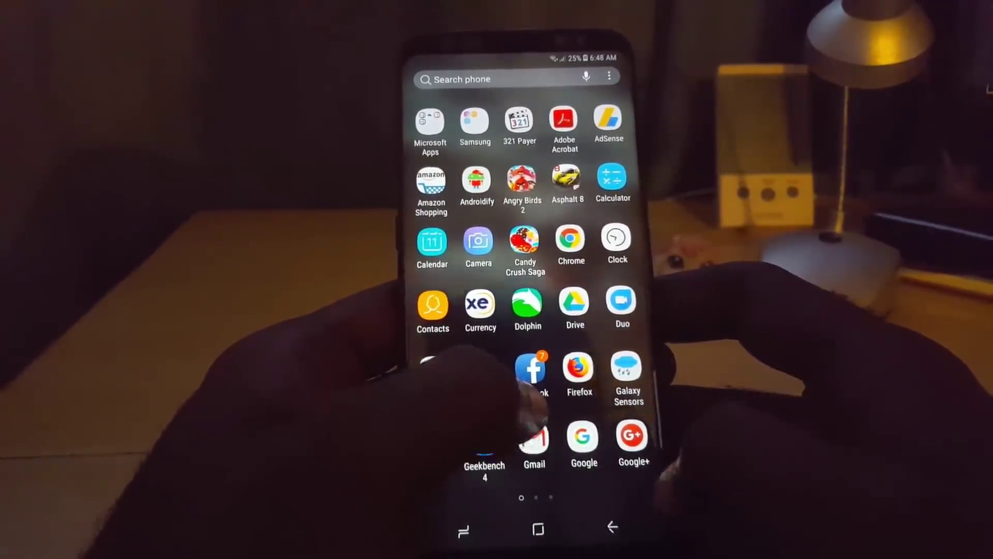
click(613, 525)
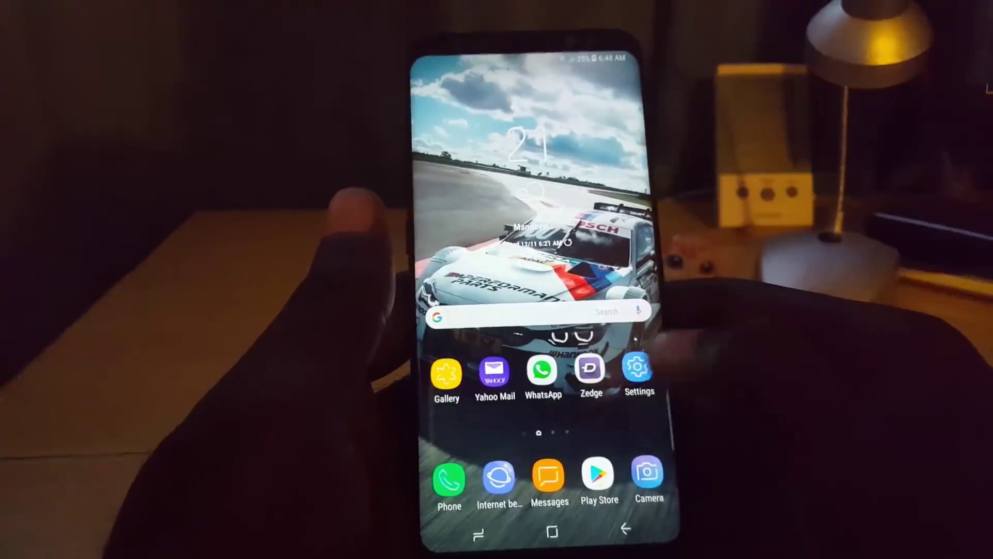
click(632, 368)
click(493, 393)
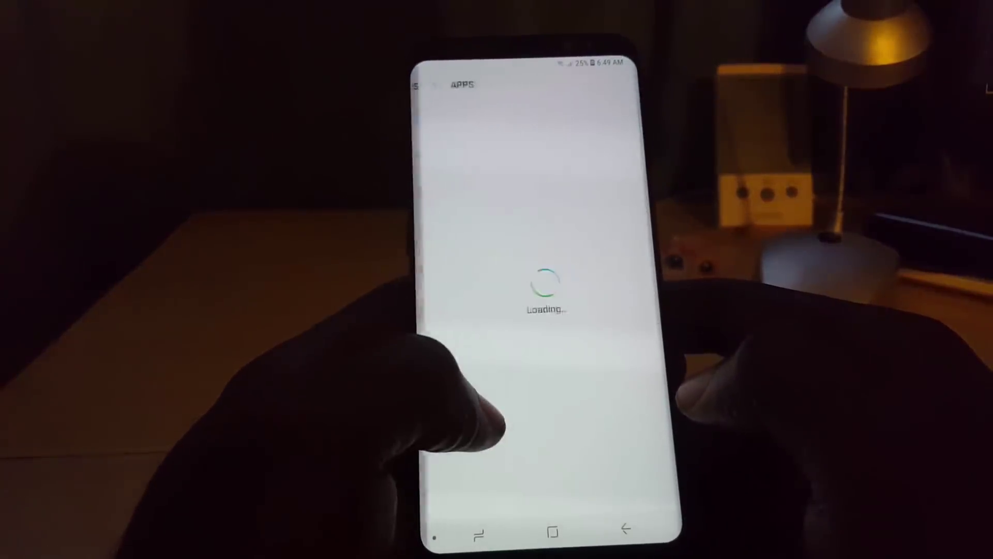
scroll(536, 326, down, 5)
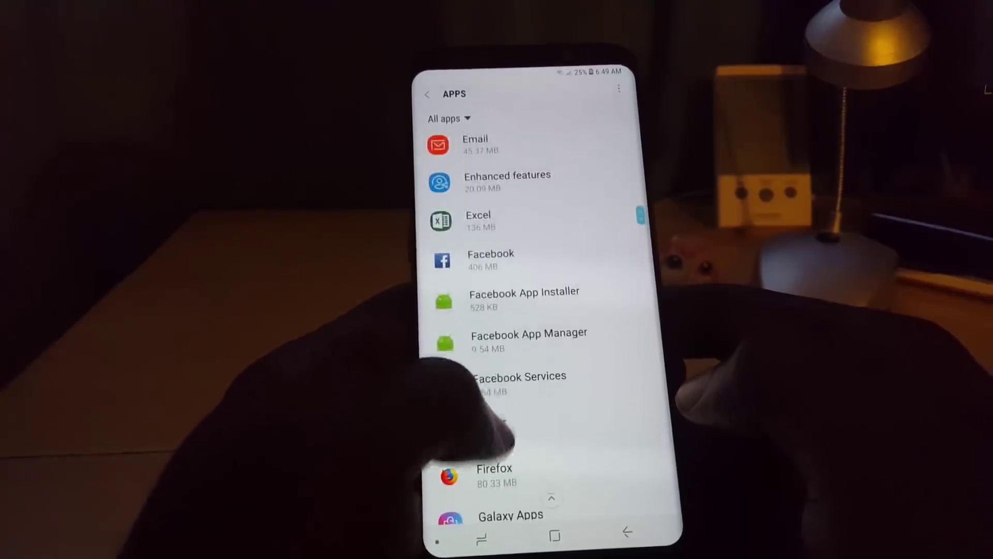
click(490, 259)
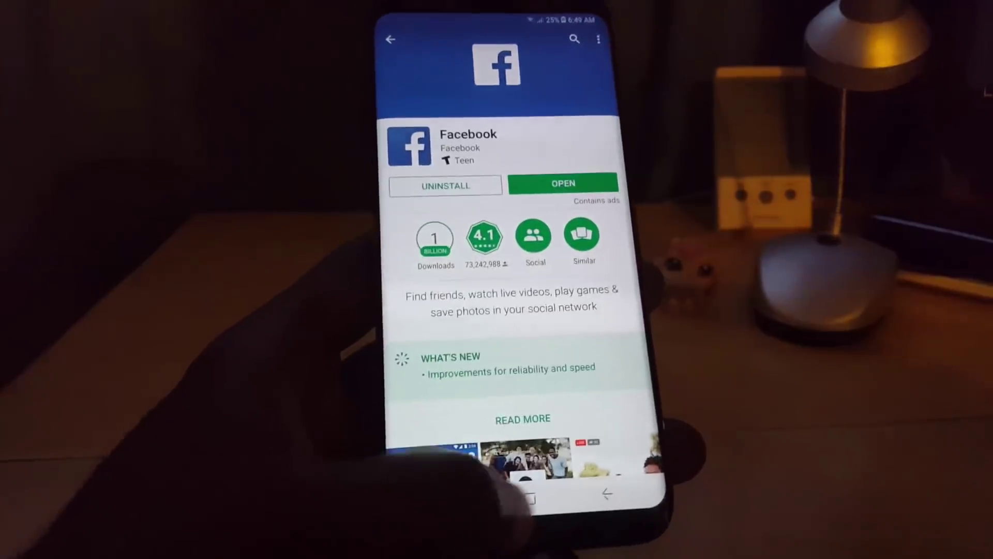
click(509, 518)
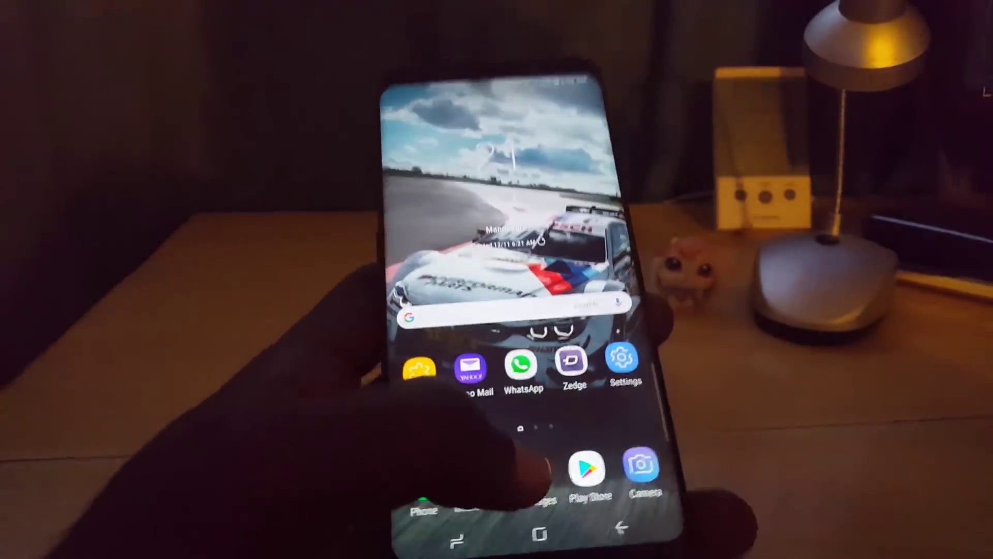
click(595, 376)
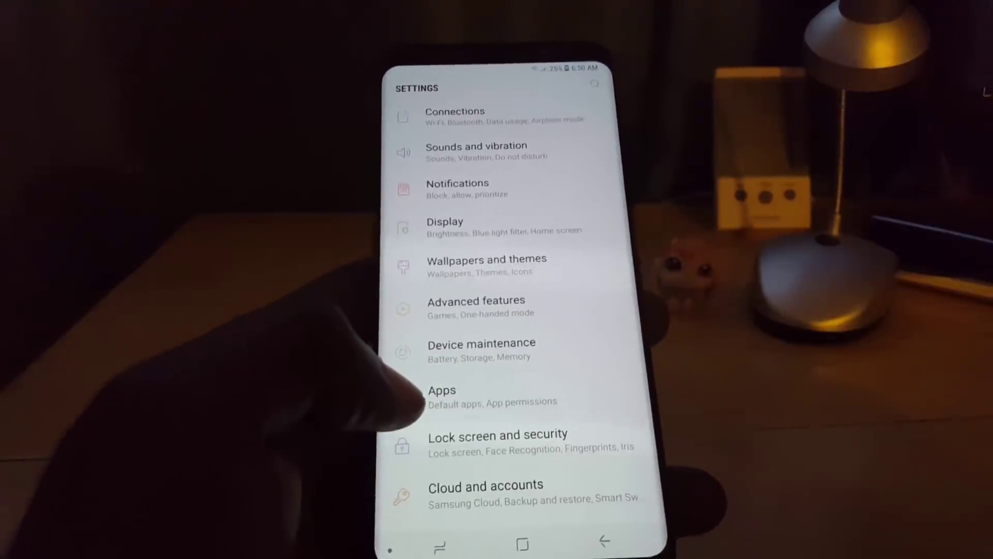
scroll(497, 311, down, 5)
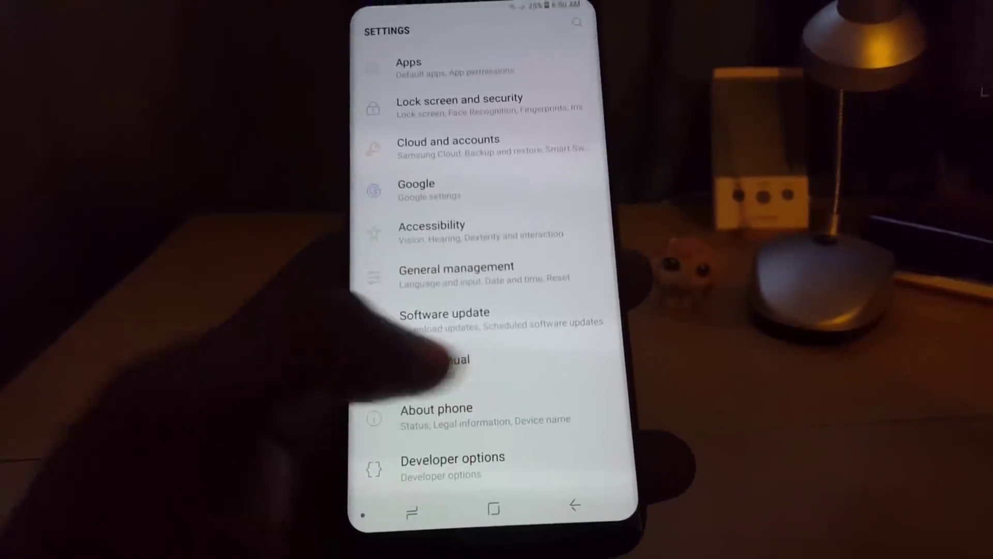
click(451, 280)
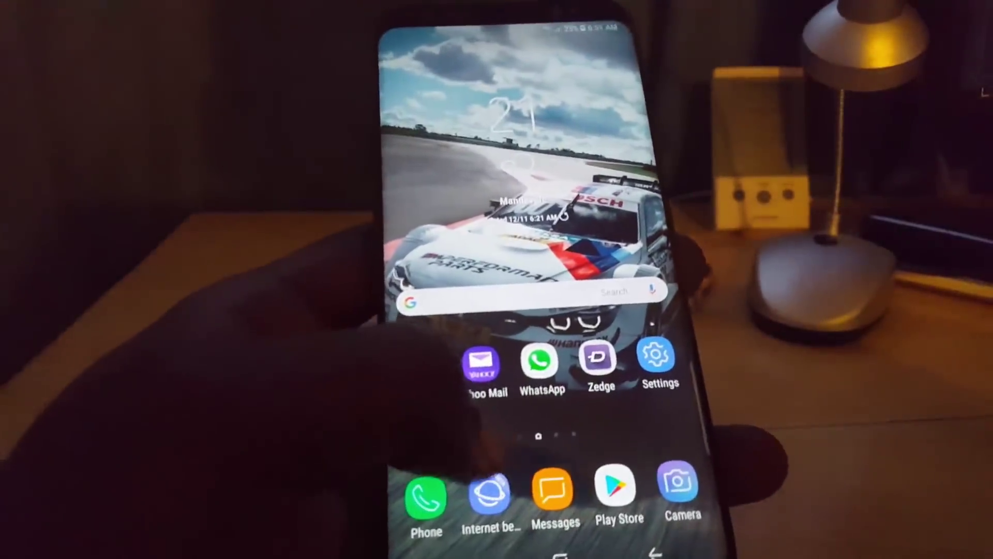
Swipe up from the home screen to show the app drawer.
drag(536, 467, 536, 310)
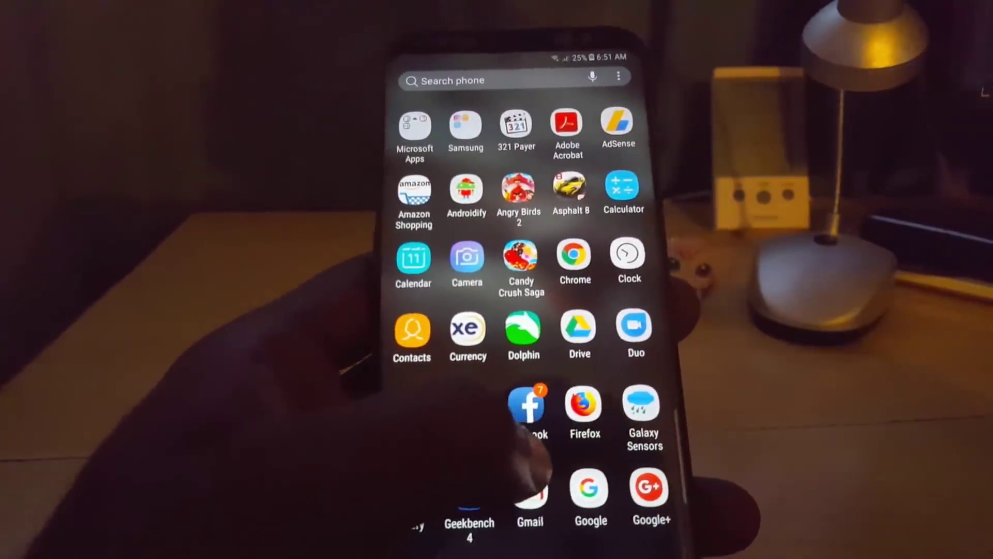